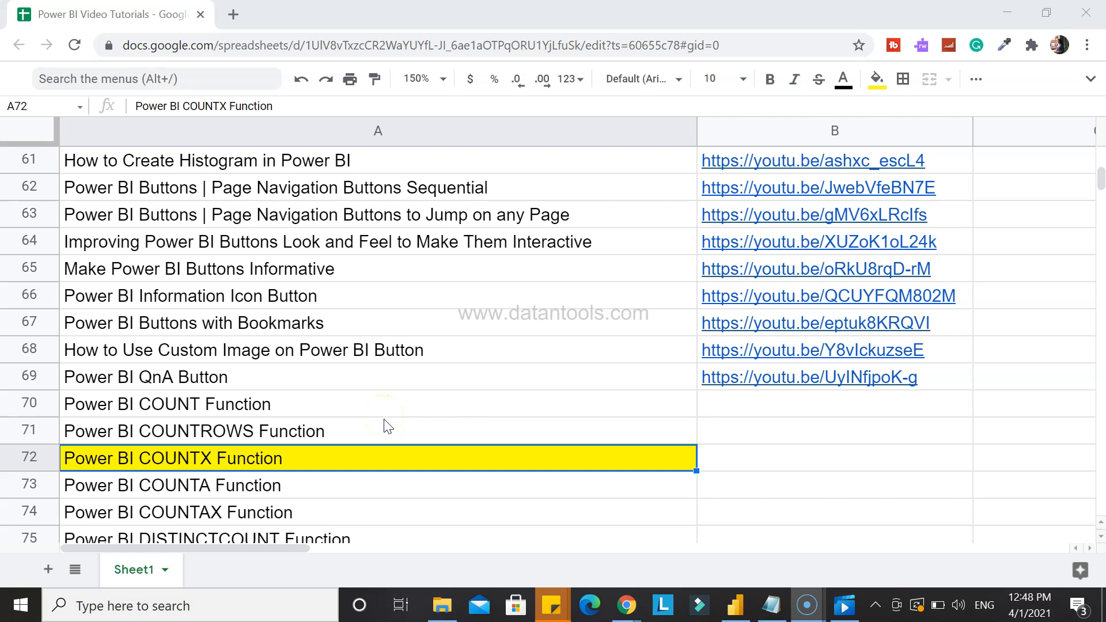
# Switch from the tutorial list spreadsheet to the superstore report in Power BI Desktop.
pyautogui.scroll(1, 385, 426)
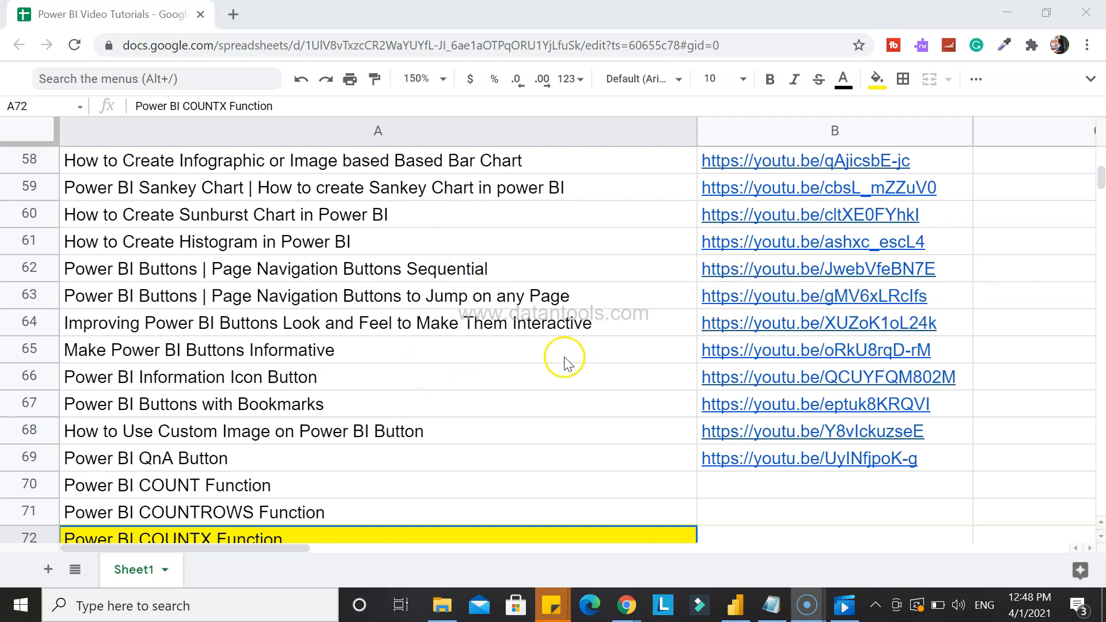
pyautogui.scroll(-1, 471, 395)
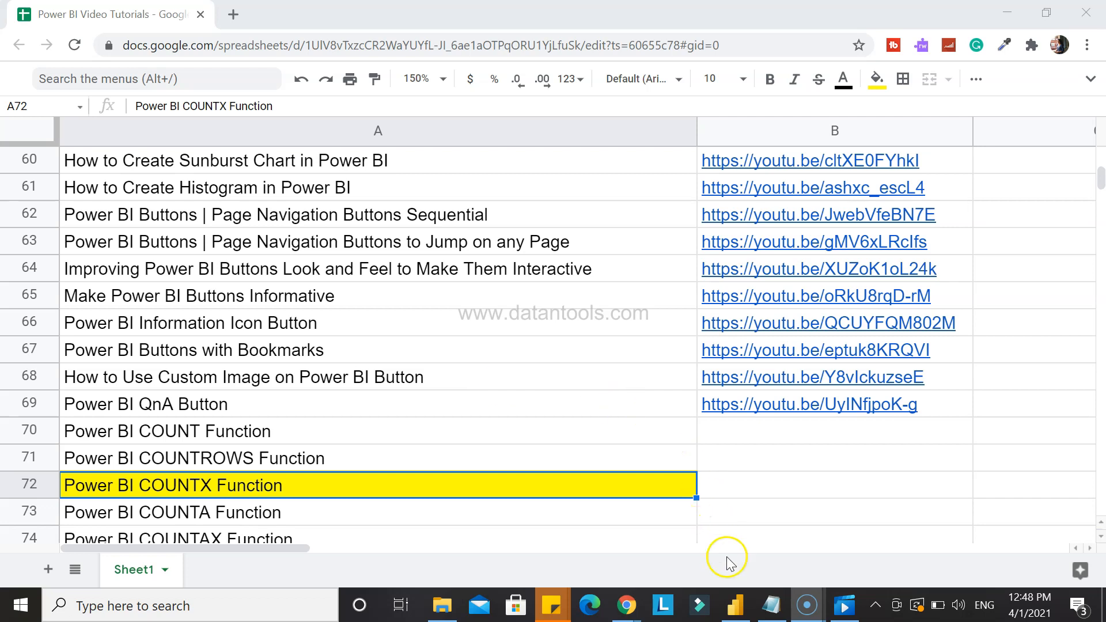
pyautogui.click(736, 606)
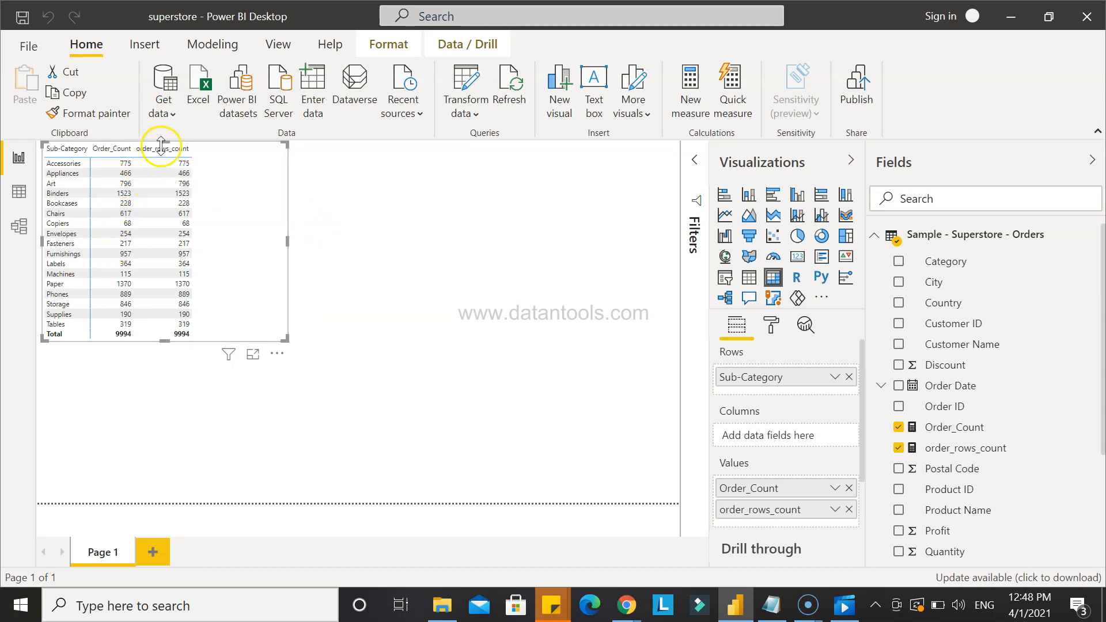
# Create a measure named Corporate_Orders in the Sample - Superstore - Orders table and begin its formula with the COUNTX function.
pyautogui.moveTo(171, 213)
pyautogui.rightClick(949, 243)
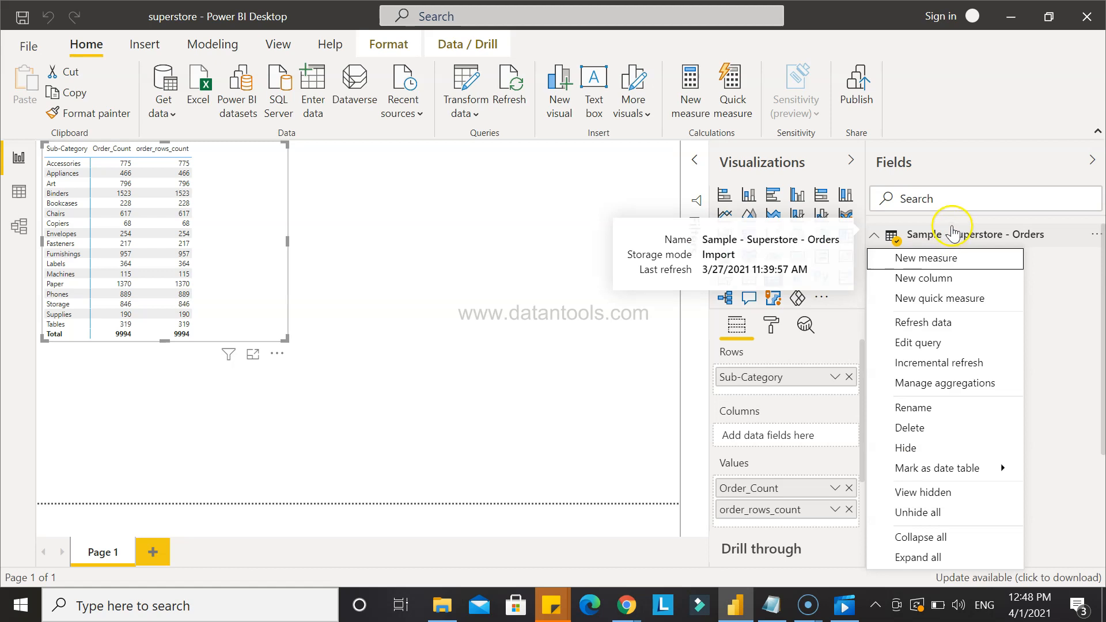
pyautogui.click(950, 259)
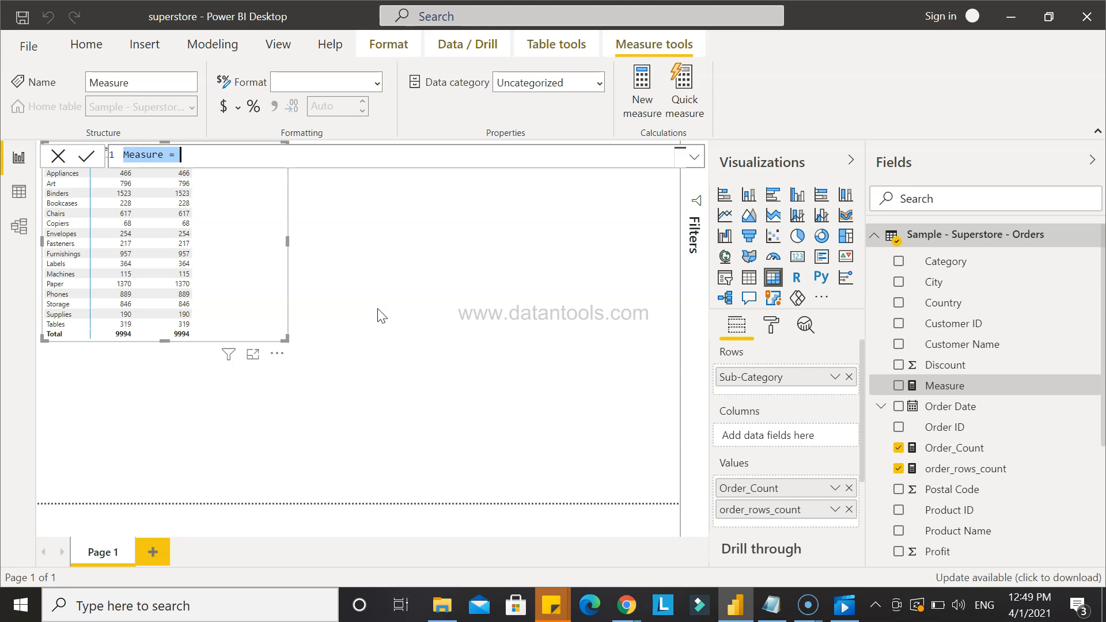
pyautogui.write('Corpor')
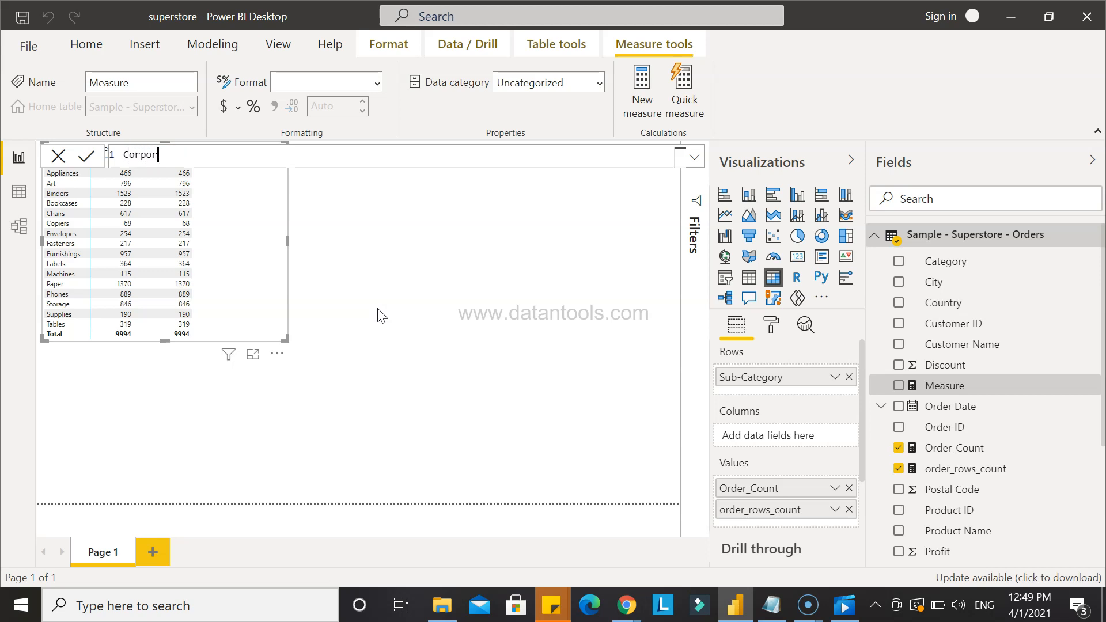
pyautogui.write('ate_Orders = Count')
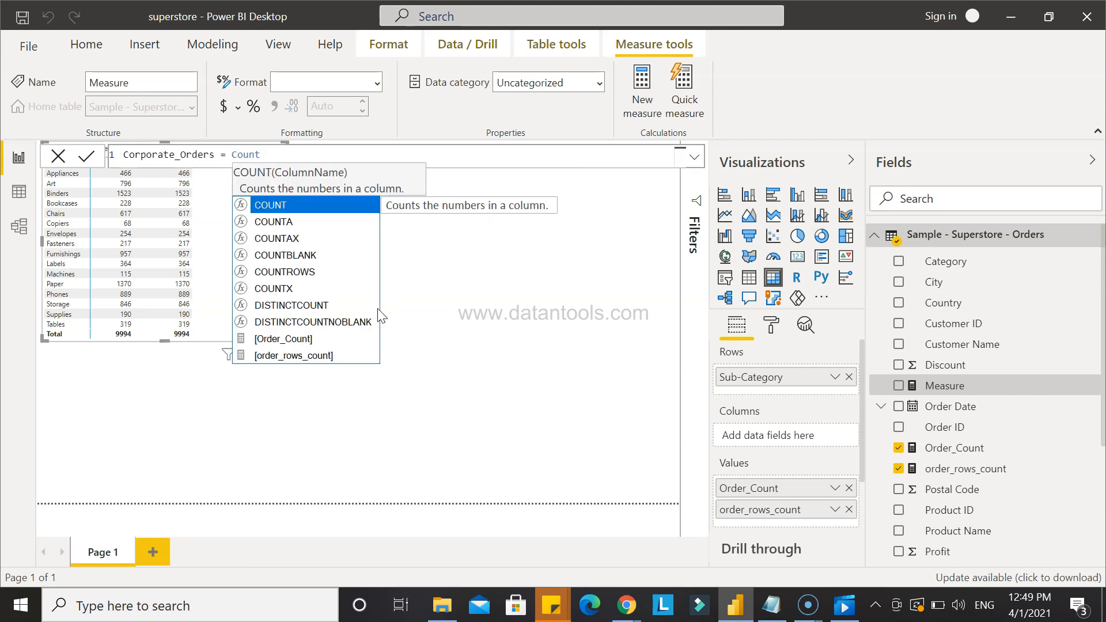
pyautogui.press('Down')
pyautogui.press('Down')
pyautogui.press('Down')
pyautogui.press('Down')
pyautogui.press('Down')
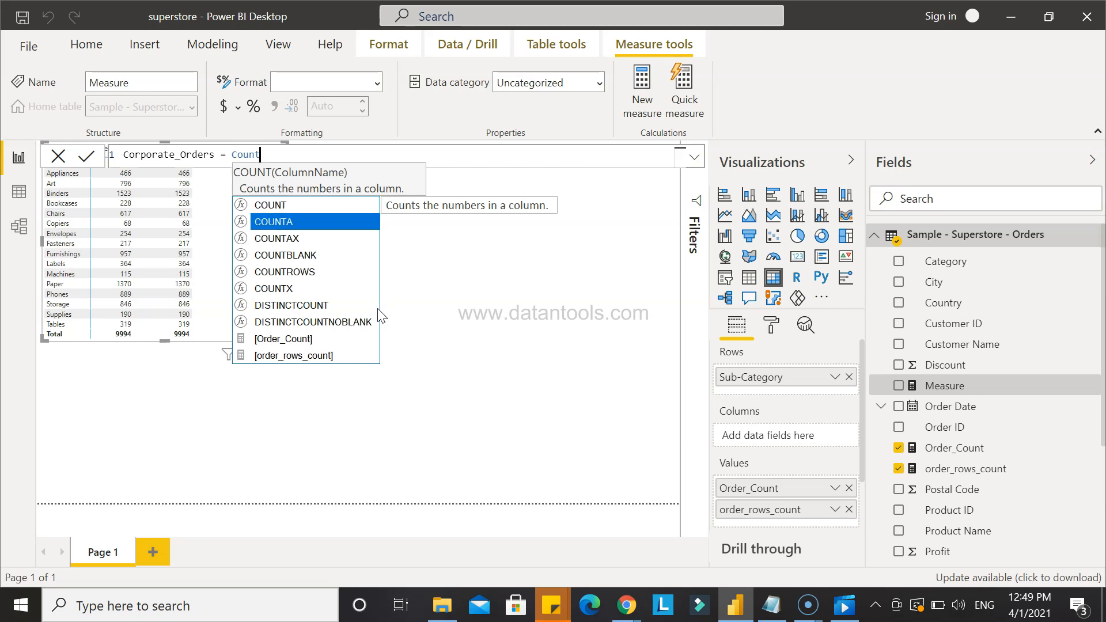
pyautogui.press('Tab')
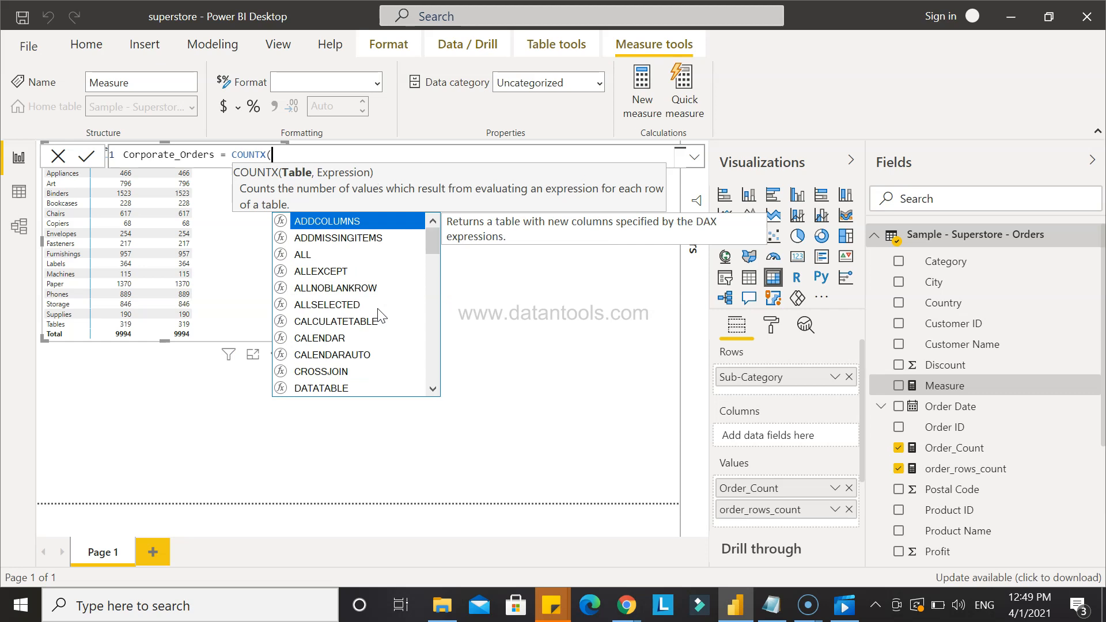
# Enter the COUNTX table argument as FILTER on 'Sample - Superstore - Orders' where [Segment]="Corporate".
pyautogui.write('Fil')
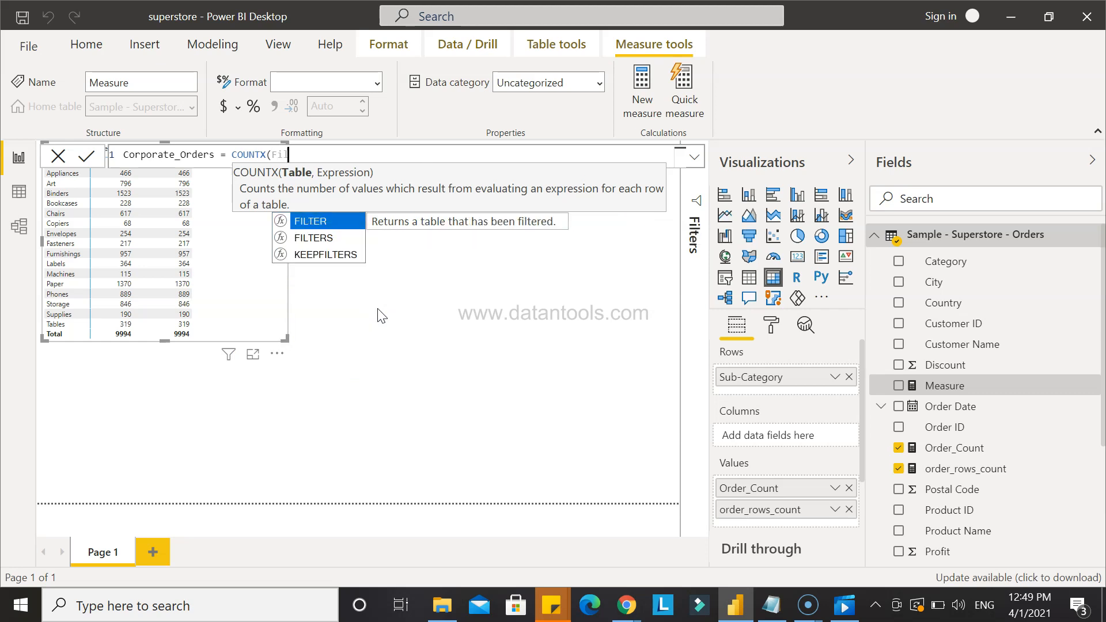
pyautogui.press('Tab')
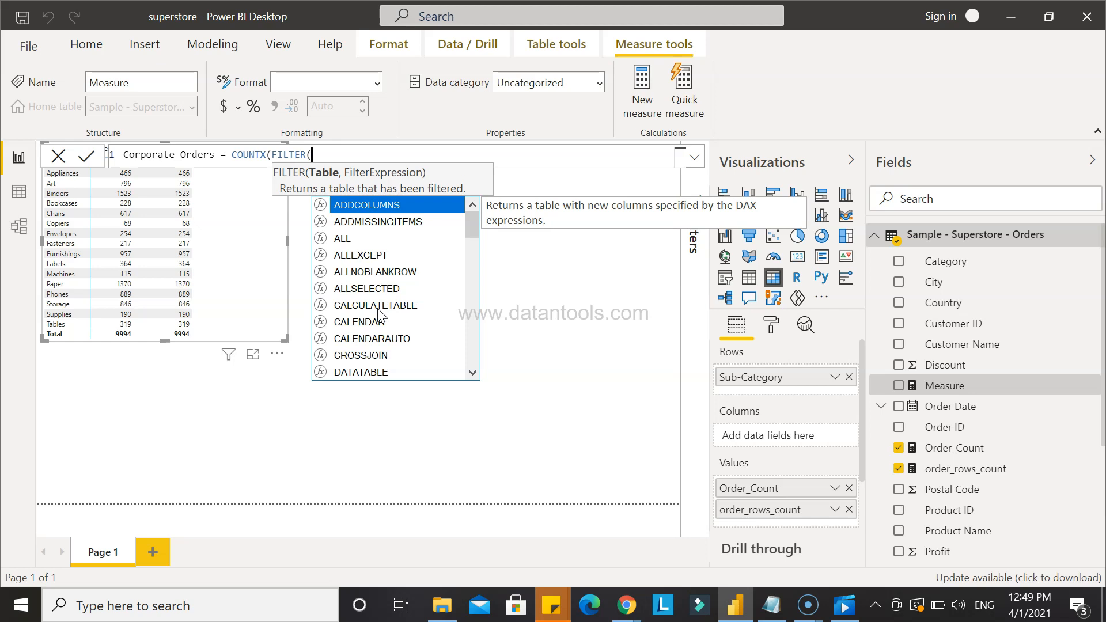
pyautogui.write('samp')
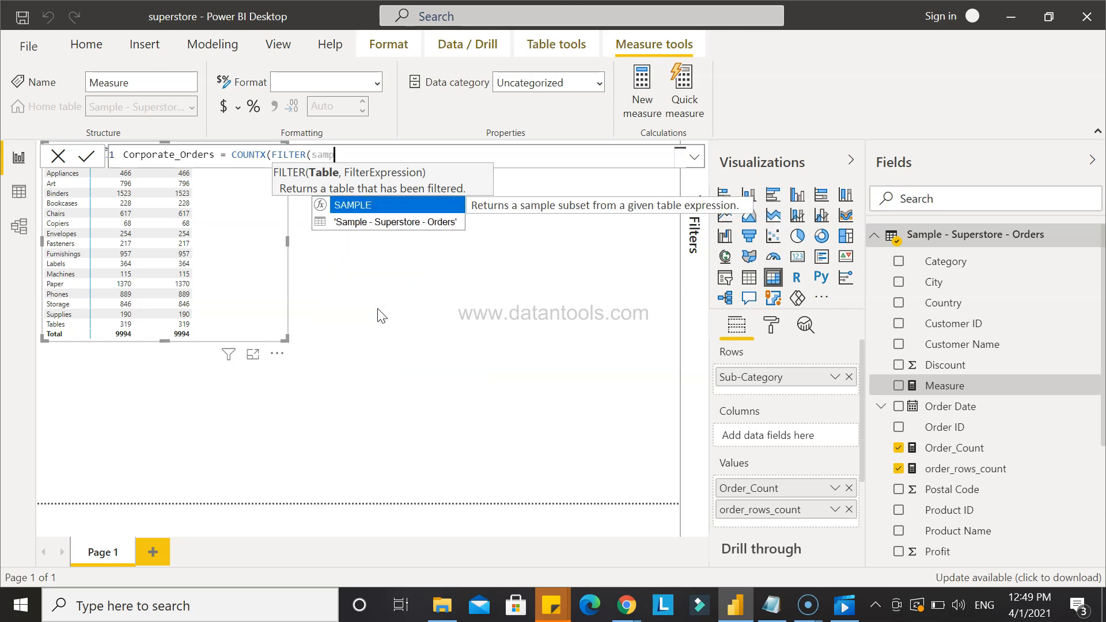
pyautogui.press('Down')
pyautogui.press('Tab')
pyautogui.write(',')
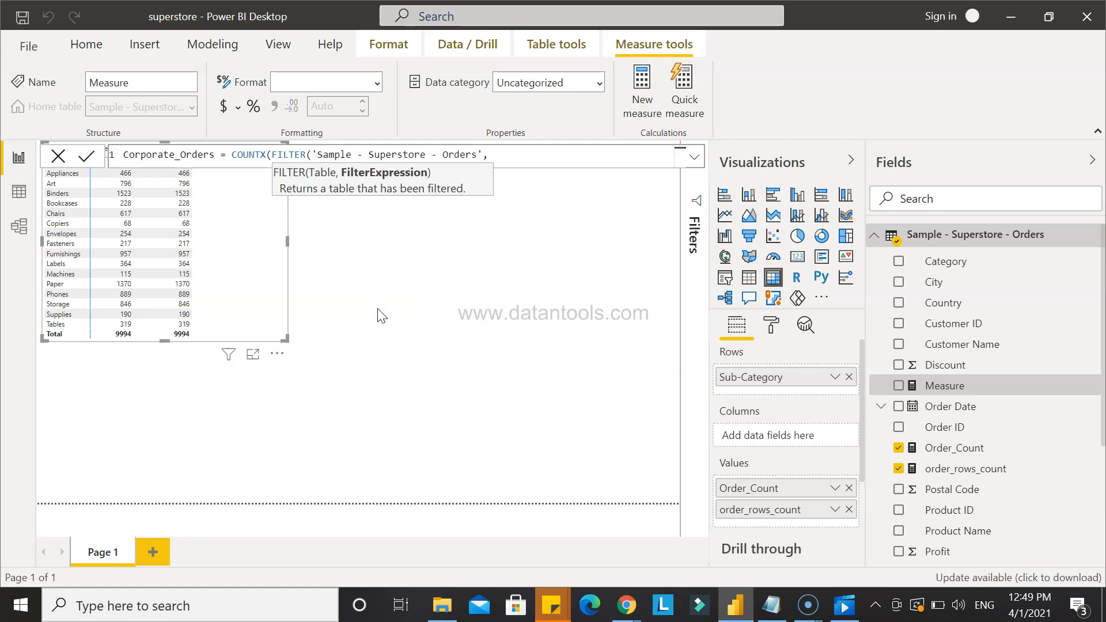
pyautogui.write('seg')
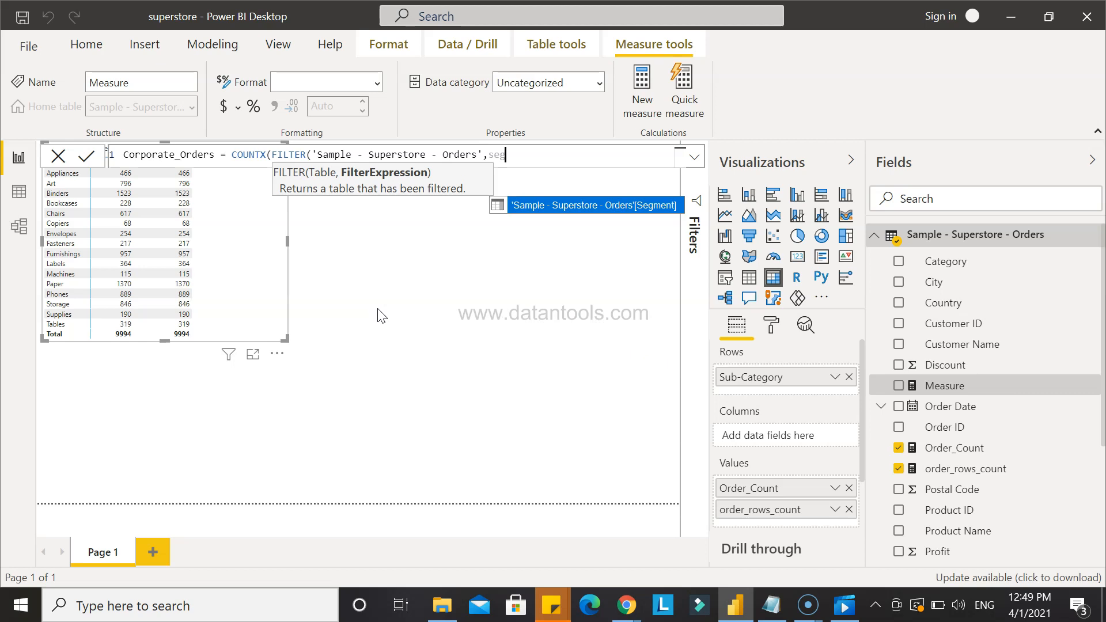
pyautogui.press('Tab')
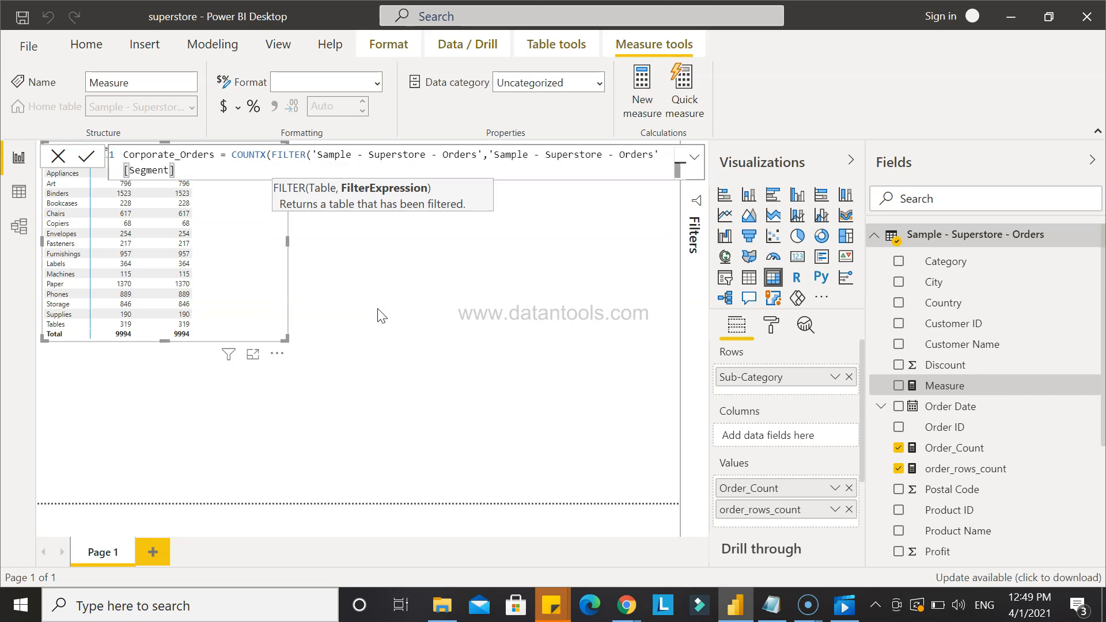
pyautogui.write('="Corporate")')
pyautogui.click(311, 160)
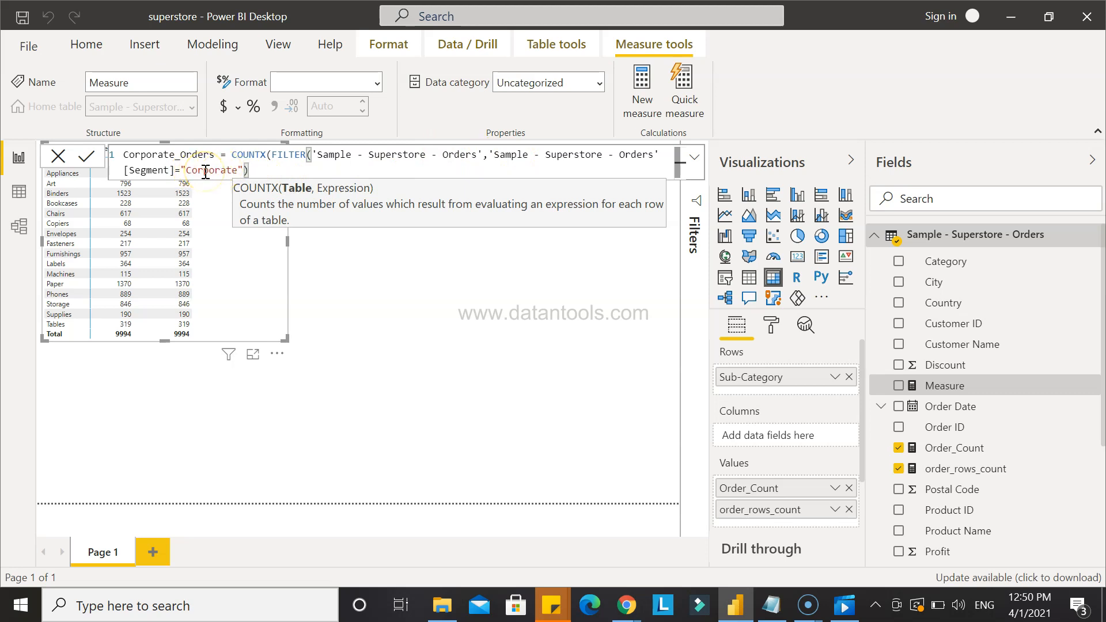
# Add 'Sample - Superstore - Orders'[Order ID] as the COUNTX expression and close the formula's parentheses.
pyautogui.write(',')
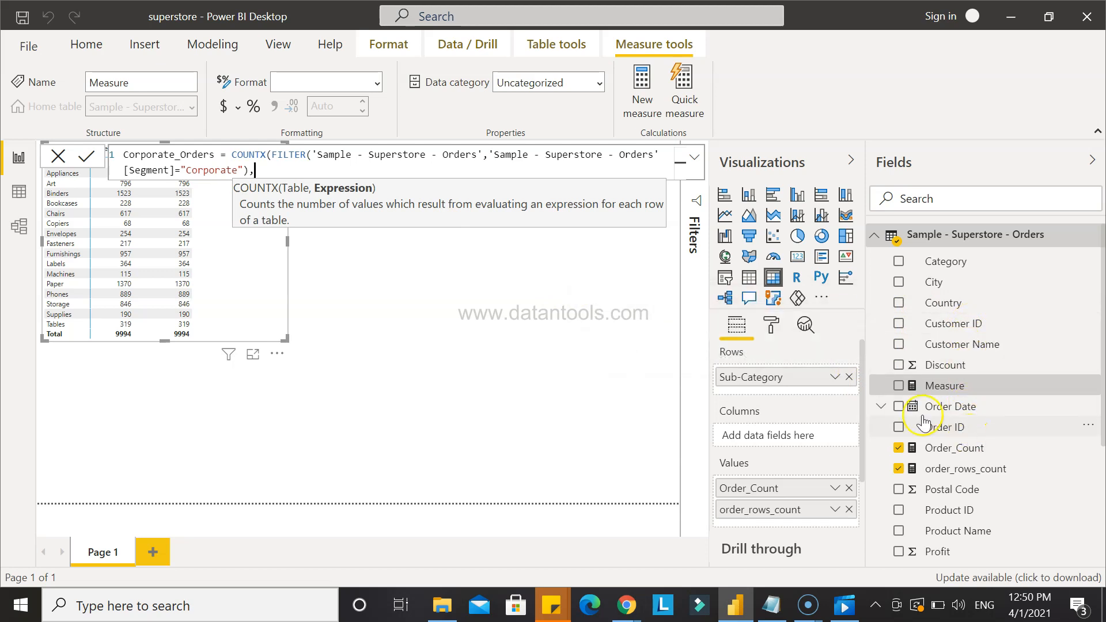
pyautogui.write('order')
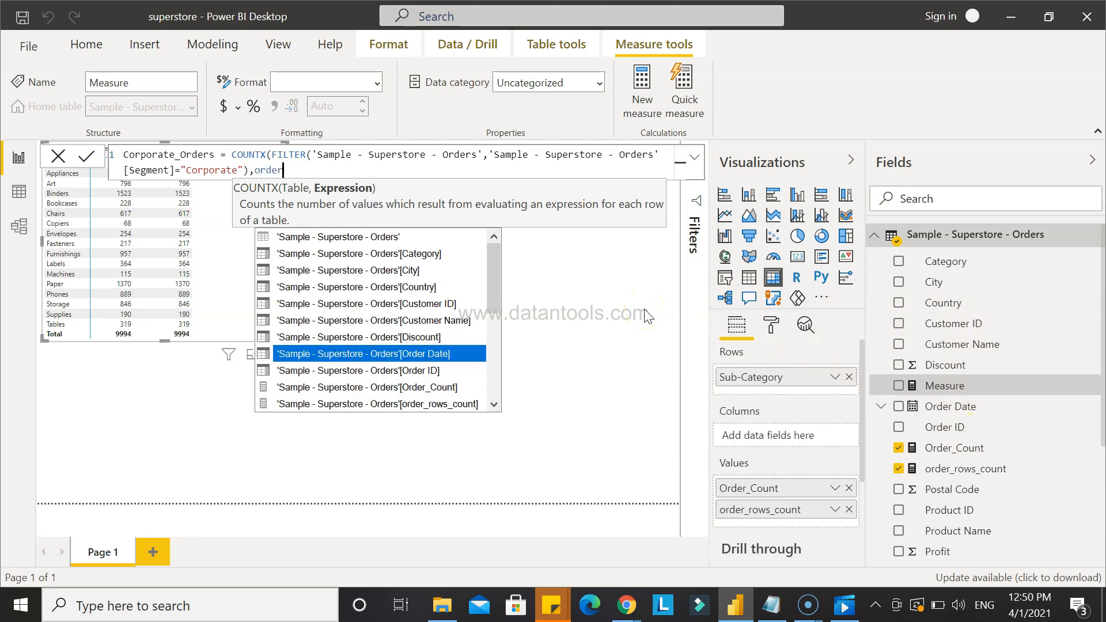
pyautogui.press('Down')
pyautogui.press('Tab')
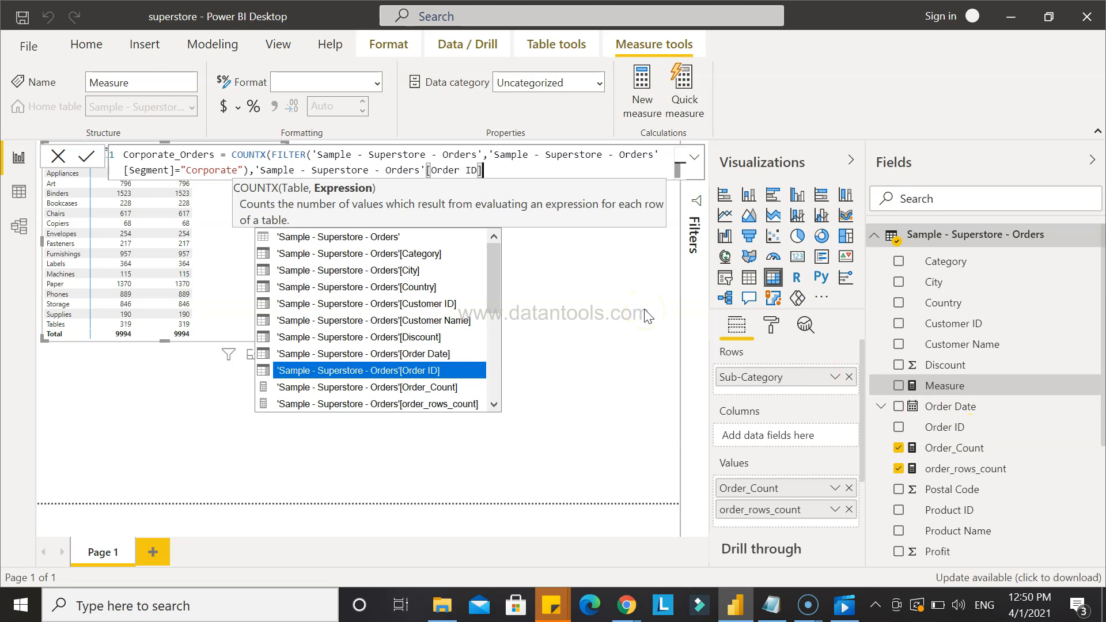
pyautogui.write(')')
pyautogui.click(587, 421)
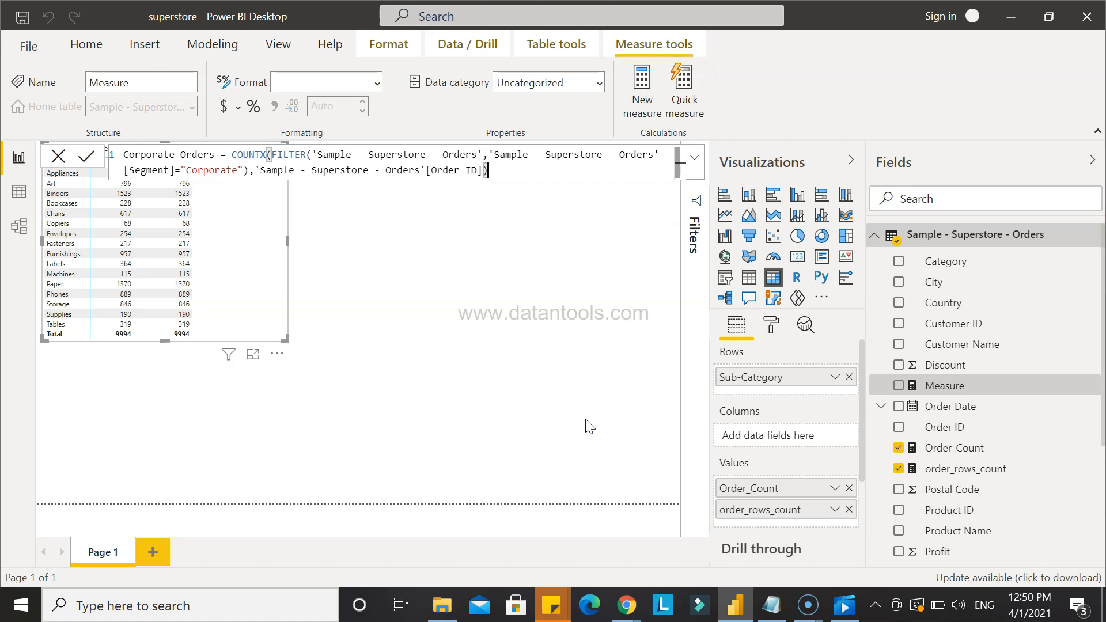
# Review the COUNTX and FILTER arguments in the formula and commit the Corporate_Orders measure.
pyautogui.click(260, 152)
pyautogui.click(278, 155)
pyautogui.click(302, 155)
pyautogui.click(343, 155)
pyautogui.click(218, 175)
pyautogui.click(251, 171)
pyautogui.write(',')
pyautogui.press('End')
pyautogui.press('Return')
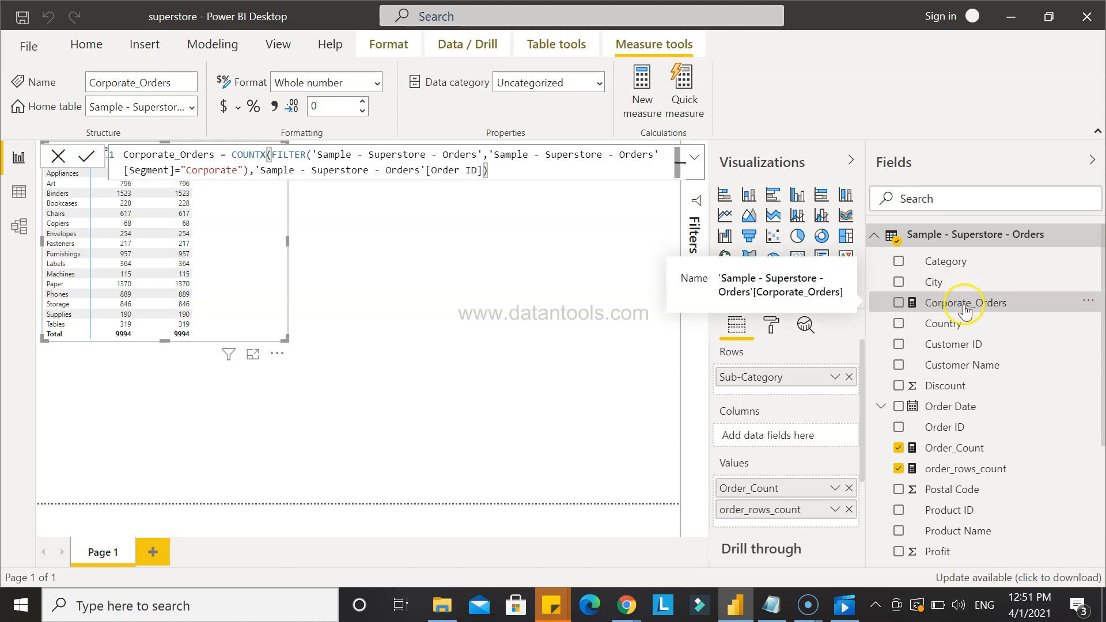
# Add the Corporate_Orders measure to the matrix values after order_rows_count and deselect the matrix.
pyautogui.moveTo(966, 311); pyautogui.dragTo(783, 522)
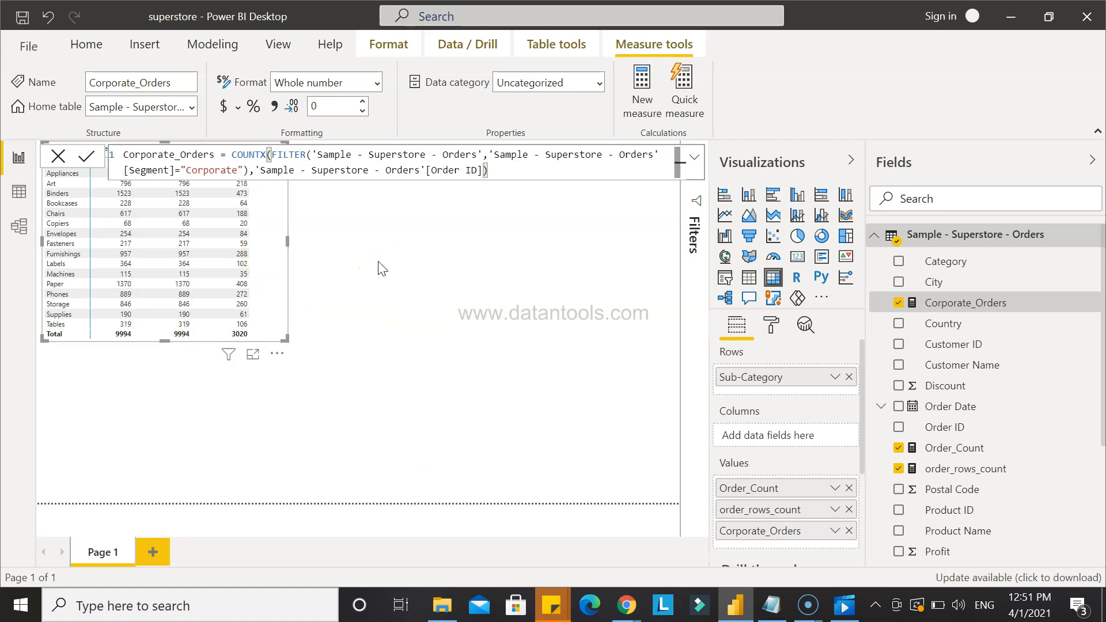
pyautogui.click(371, 246)
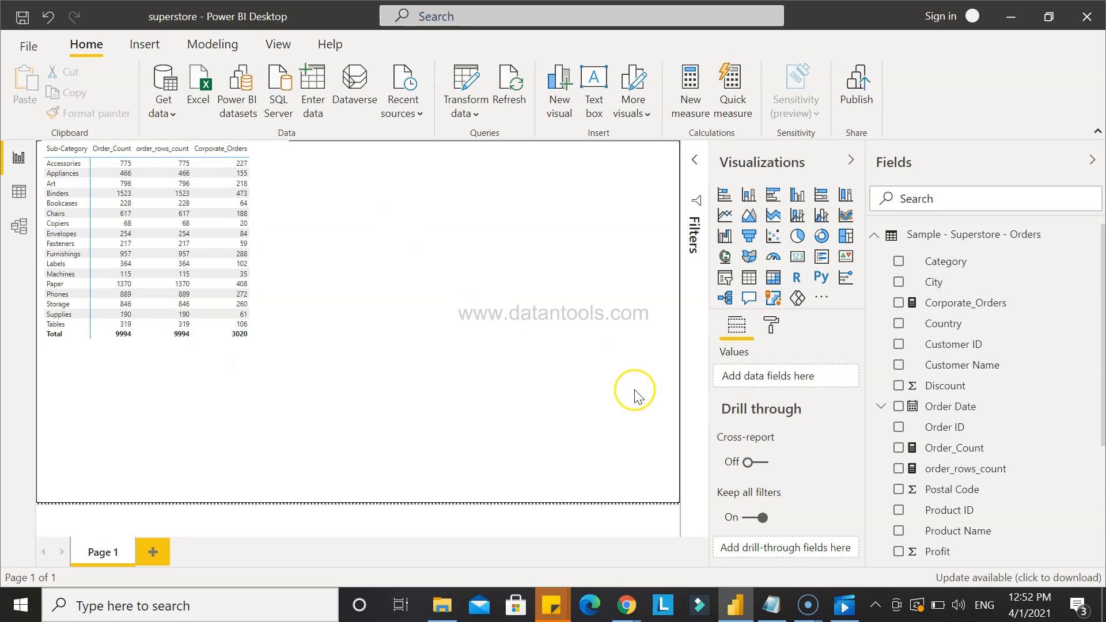
# Insert a slicer on the report page and use the Segment column as its field.
pyautogui.scroll(-3, 959, 507)
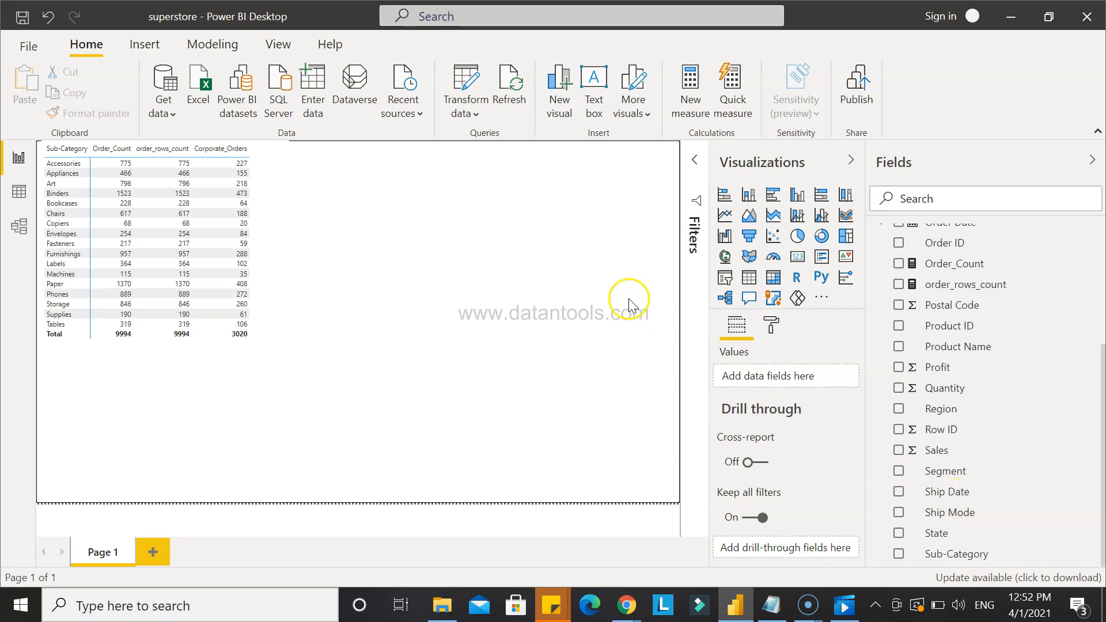
pyautogui.click(724, 278)
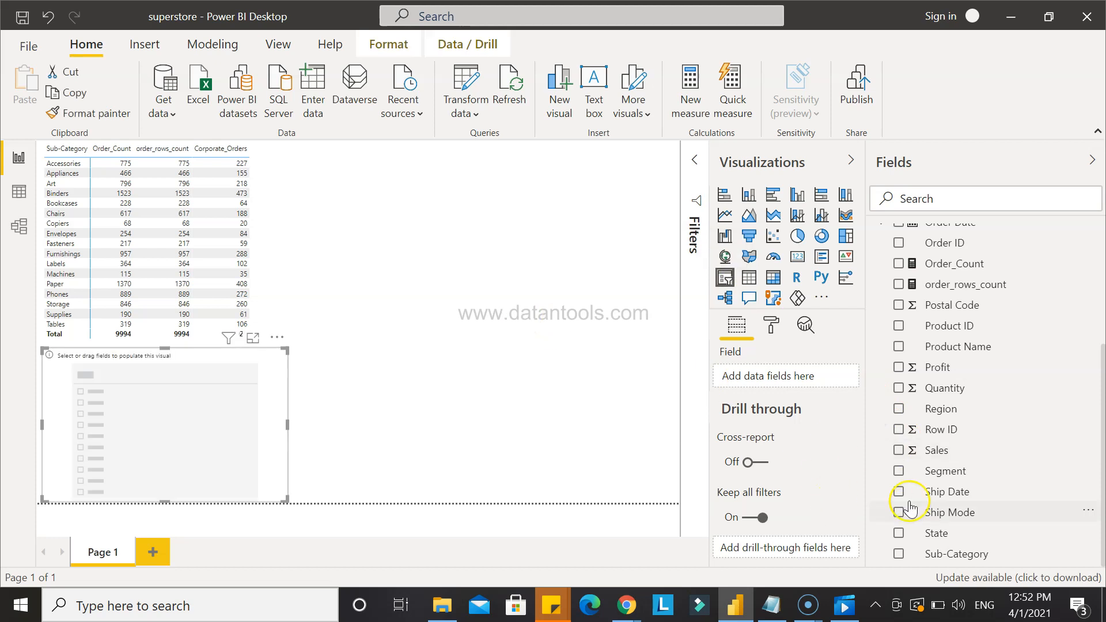
pyautogui.click(899, 470)
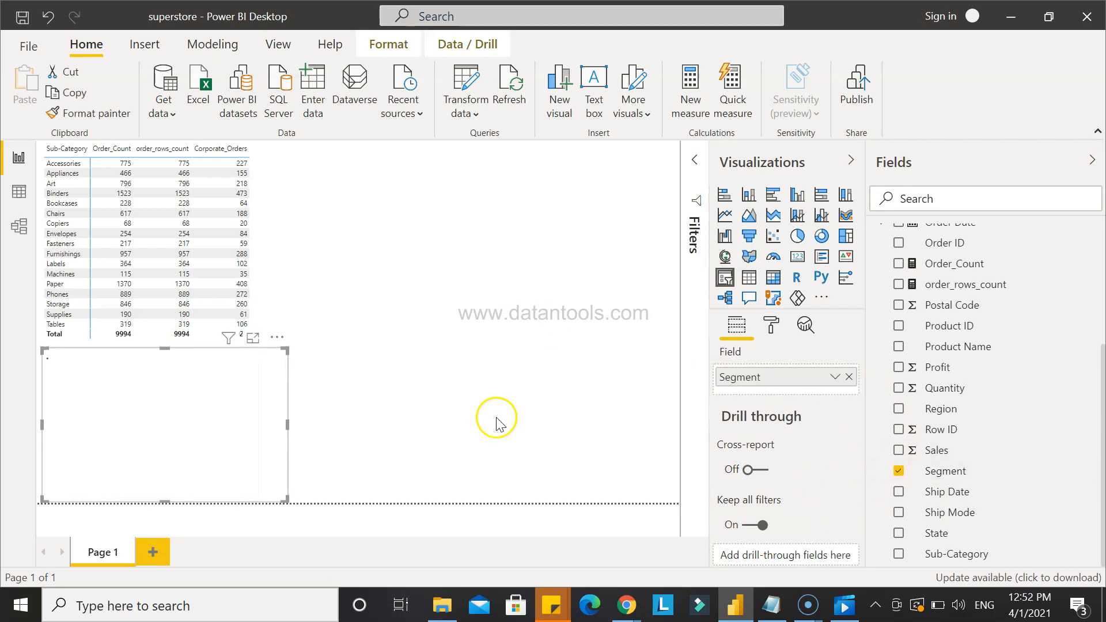